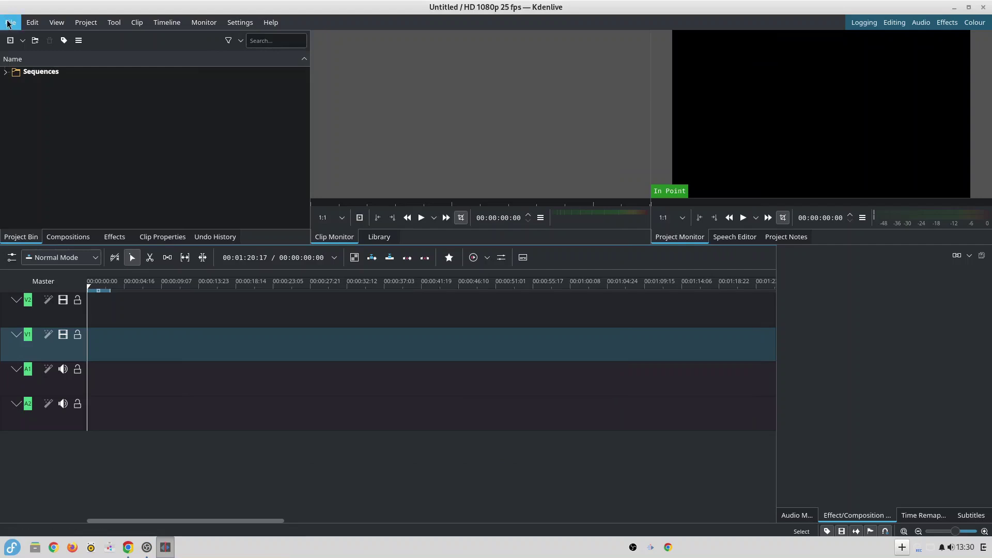
- Create a new project using the custom Vertical HD 30 fps profile
{"action": "left_click", "coordinate": [10, 24]}
{"action": "left_click", "coordinate": [21, 39]}
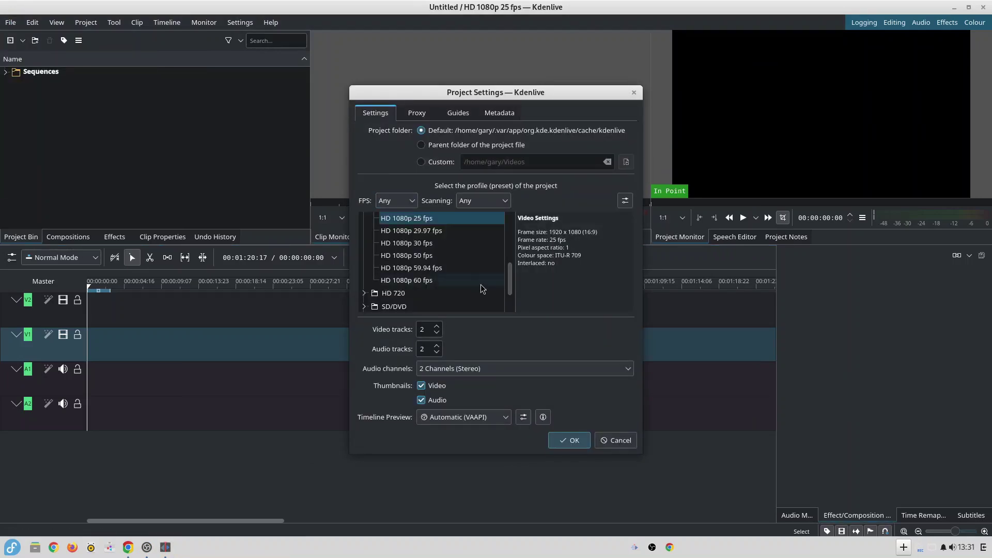
{"action": "scroll", "coordinate": [510, 281], "scroll_direction": "down", "scroll_amount": 1}
{"action": "left_click", "coordinate": [386, 297]}
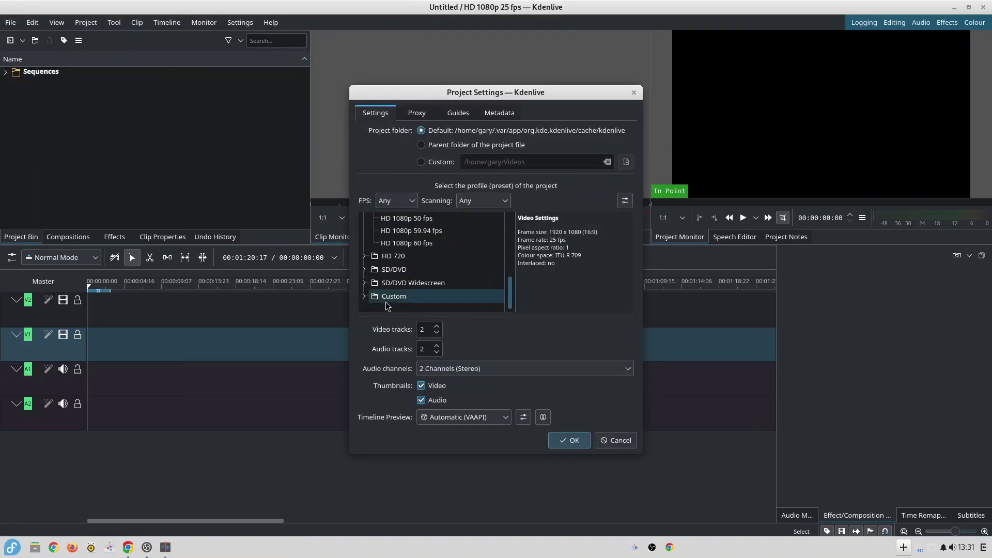
{"action": "left_click", "coordinate": [364, 297]}
{"action": "scroll", "coordinate": [448, 296], "scroll_direction": "down", "scroll_amount": 6}
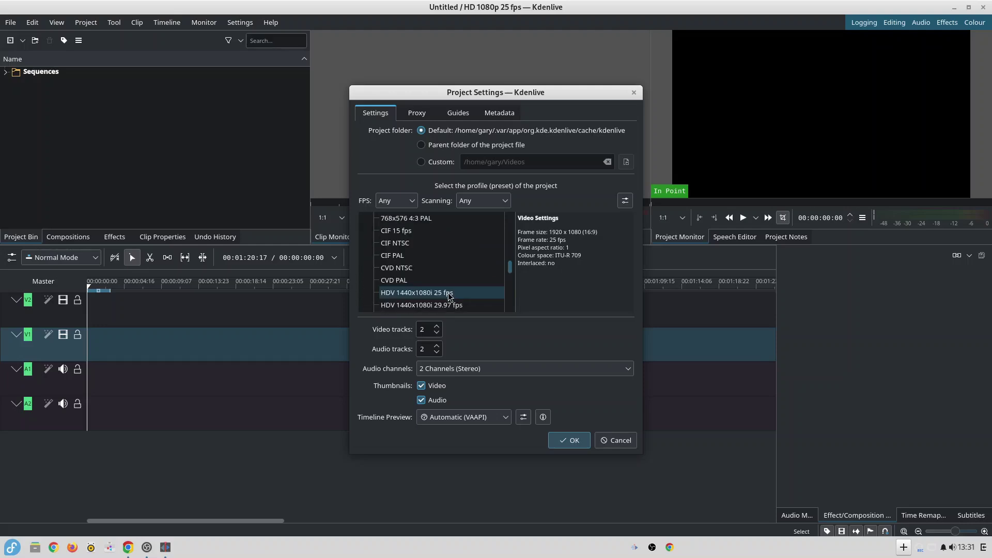
{"action": "scroll", "coordinate": [449, 294], "scroll_direction": "down", "scroll_amount": 3}
{"action": "left_click", "coordinate": [448, 292]}
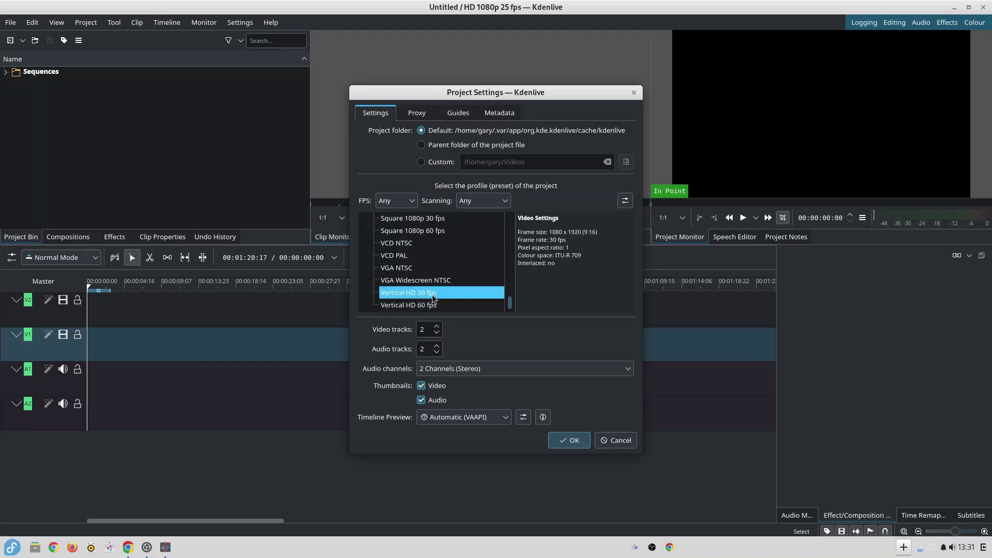
{"action": "left_click", "coordinate": [569, 440]}
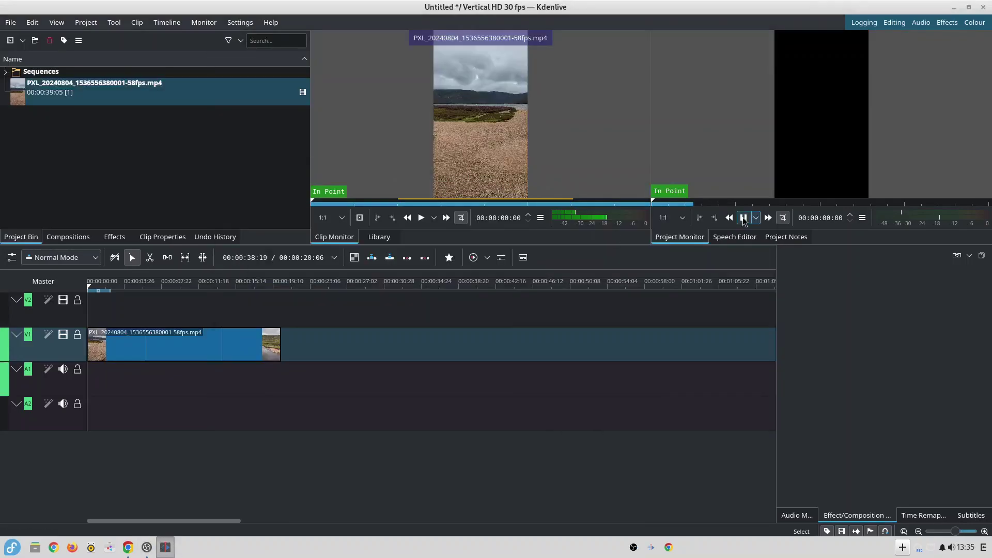
- Apply the Saturation effect to the beach clip on track V1 and set its saturation to 6
{"action": "right_click", "coordinate": [65, 132]}
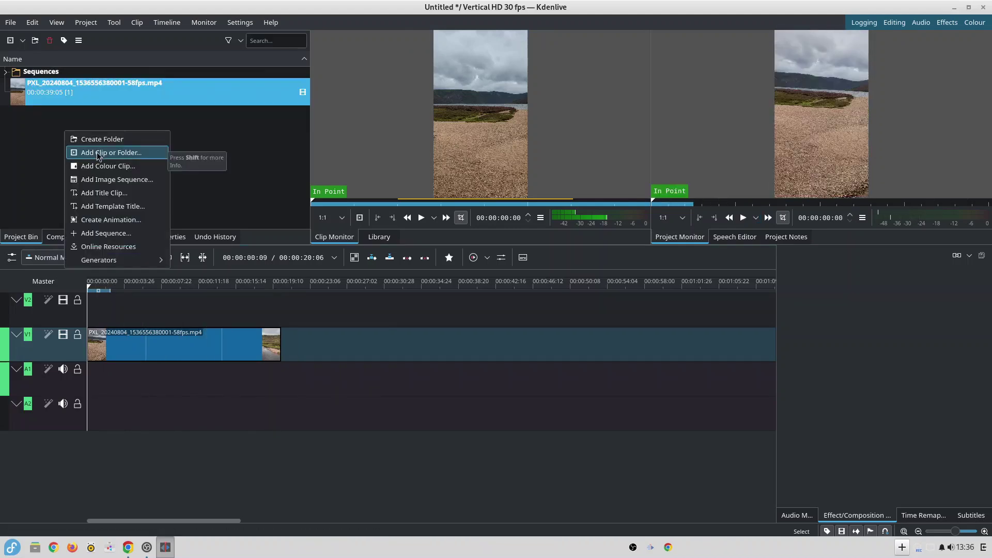
{"action": "left_click", "coordinate": [114, 237]}
{"action": "scroll", "coordinate": [223, 208], "scroll_direction": "down", "scroll_amount": 5}
{"action": "left_click_drag", "start_coordinate": [49, 195], "coordinate": [155, 344]}
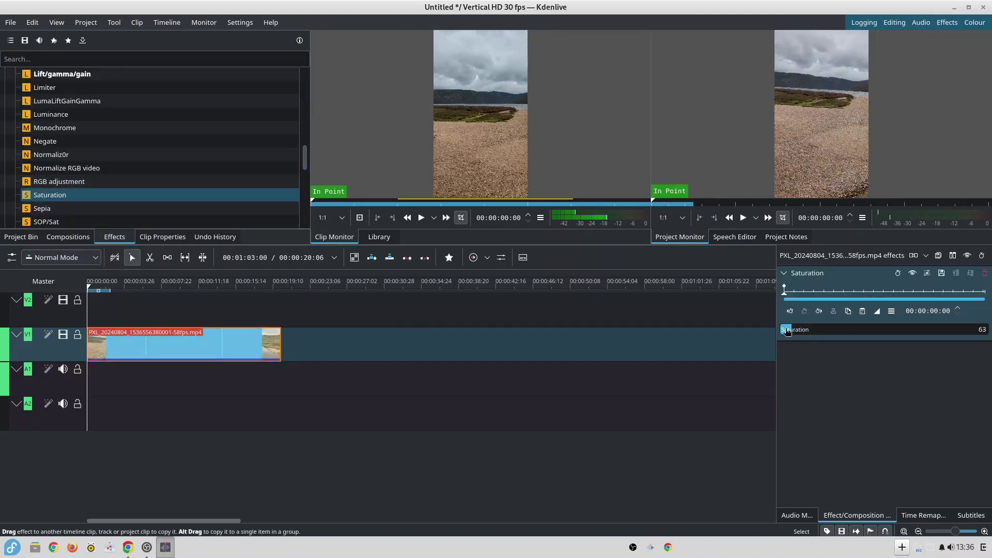
{"action": "left_click_drag", "start_coordinate": [787, 331], "coordinate": [782, 331]}
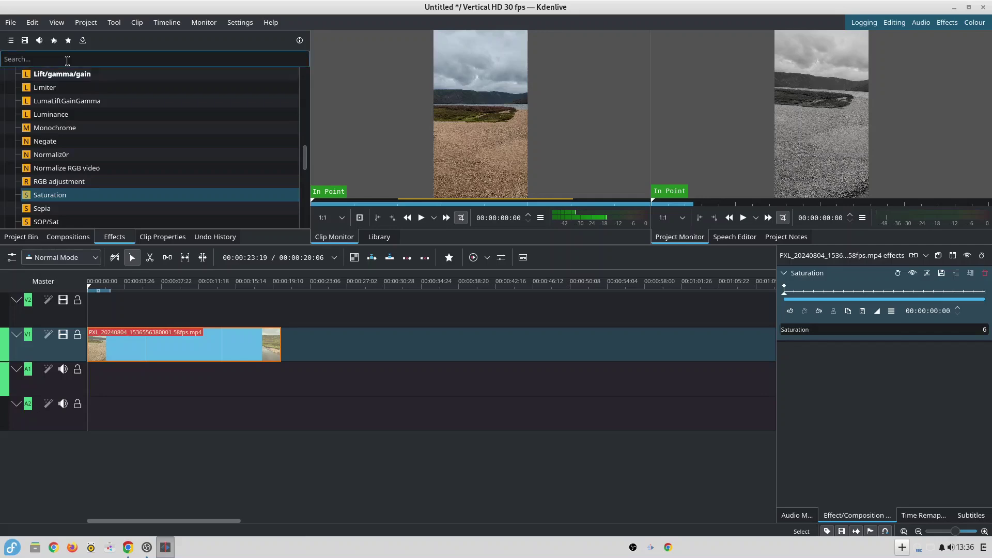
- Find the Brightness effect, apply it to the beach clip on V1 and set its brightness to 304
{"action": "type", "text": "brightness"}
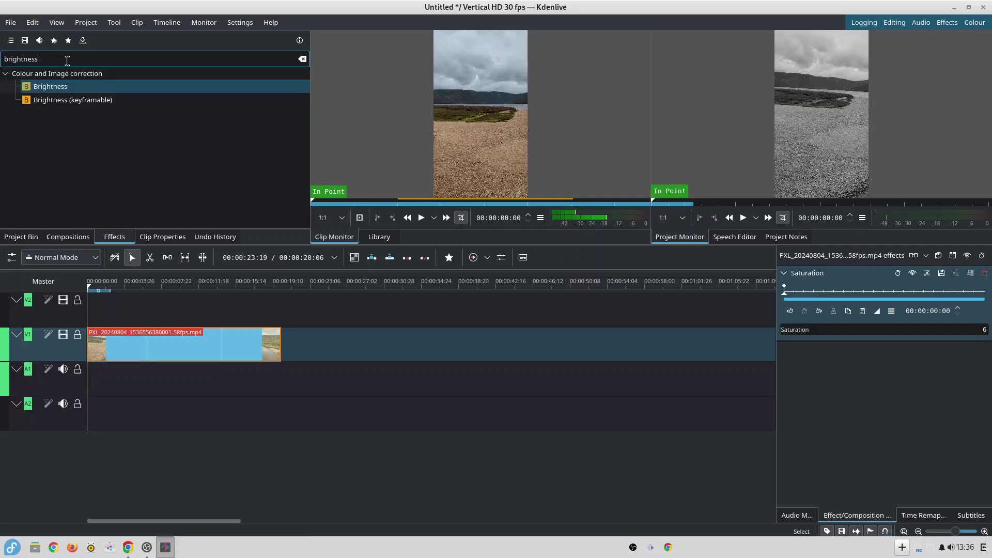
{"action": "left_click_drag", "start_coordinate": [51, 86], "coordinate": [111, 335]}
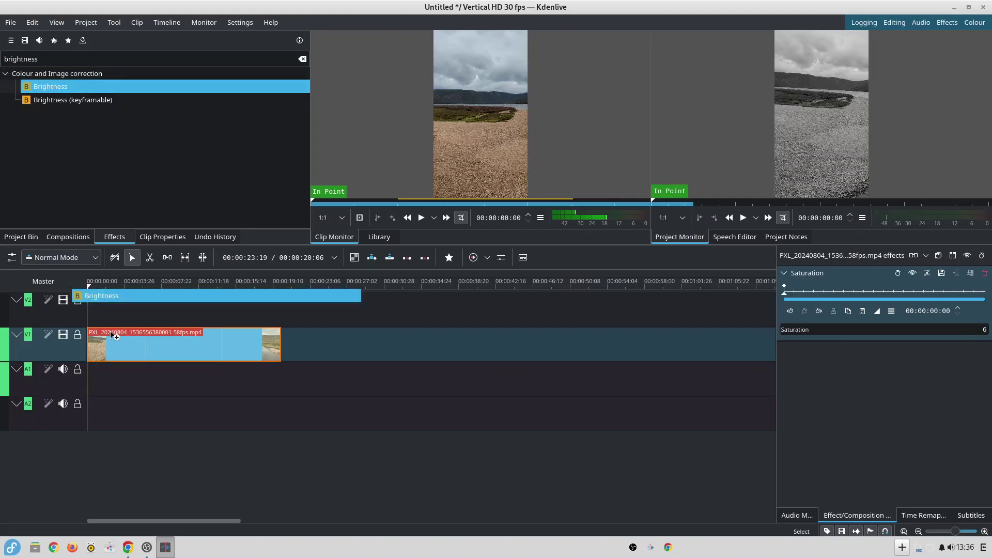
{"action": "left_click_drag", "start_coordinate": [111, 335], "coordinate": [111, 335]}
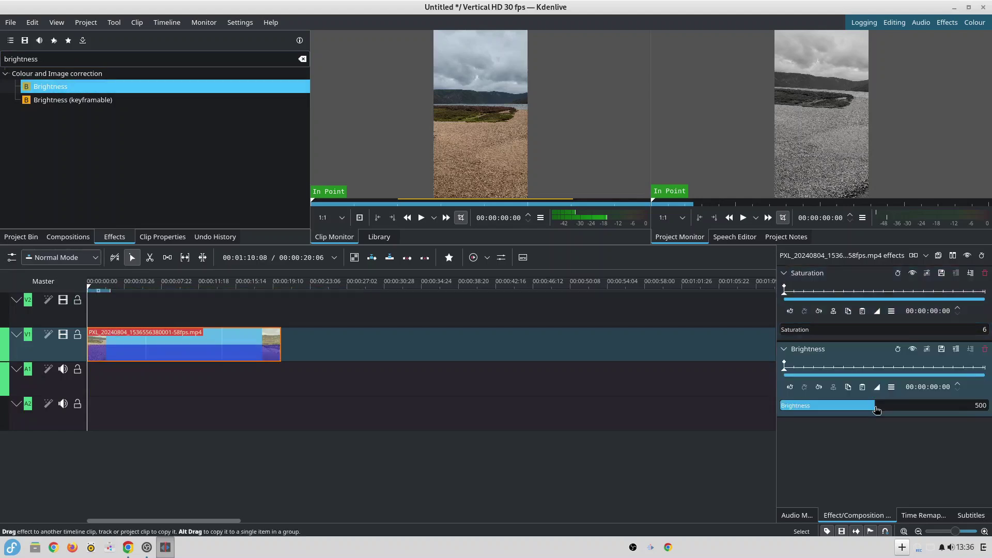
{"action": "left_click_drag", "start_coordinate": [876, 410], "coordinate": [833, 410]}
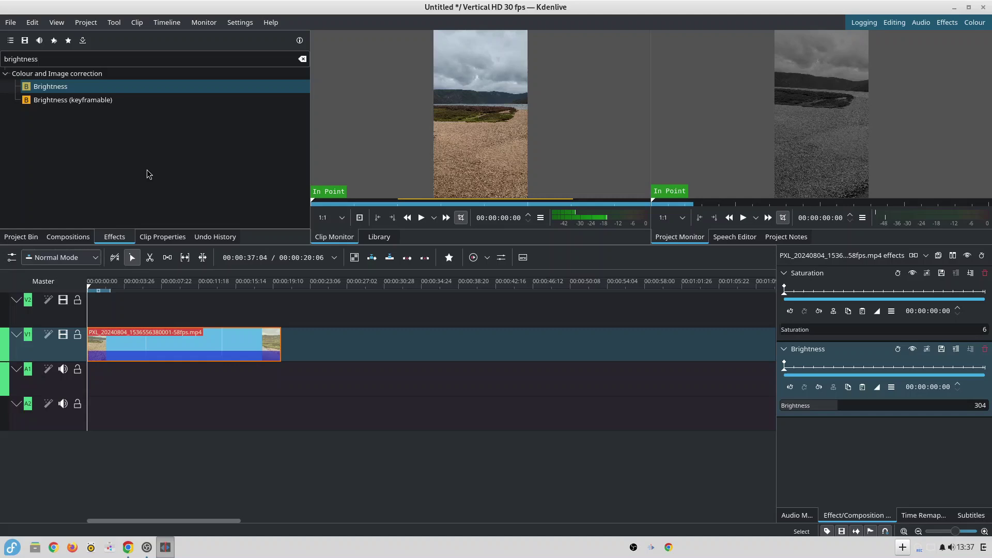
- Find the Vignette effect, apply it to the V1 clip with an aspect ratio of 755, and play the project preview
{"action": "double_click", "coordinate": [1, 58]}
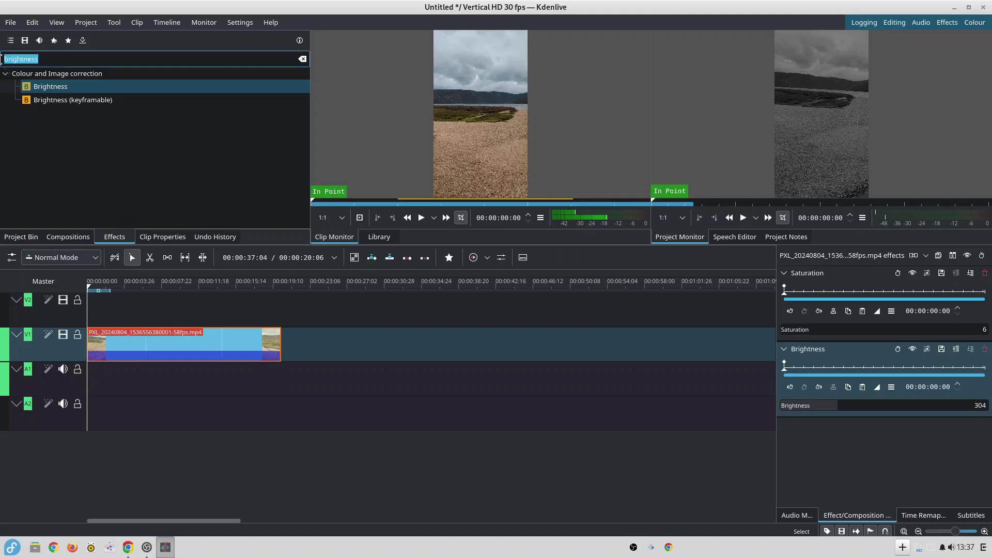
{"action": "key", "text": "BackSpace"}
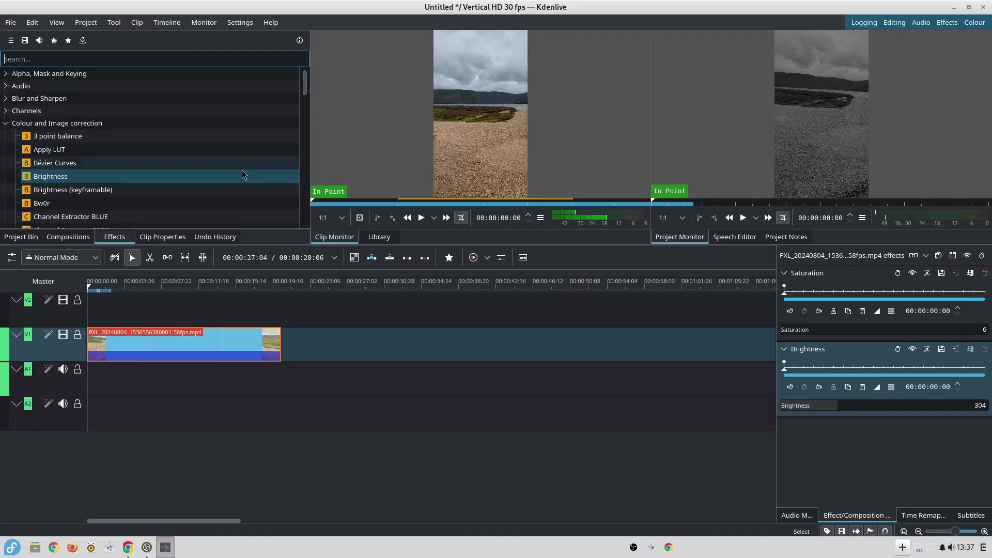
{"action": "type", "text": "vign"}
{"action": "left_click_drag", "start_coordinate": [138, 86], "coordinate": [139, 354]}
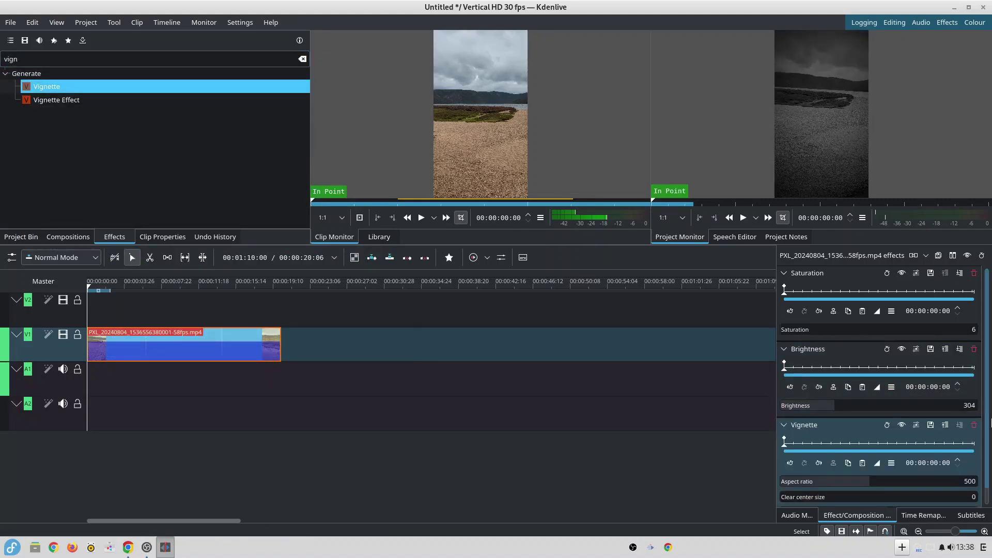
{"action": "scroll", "coordinate": [989, 455], "scroll_direction": "down", "scroll_amount": 1}
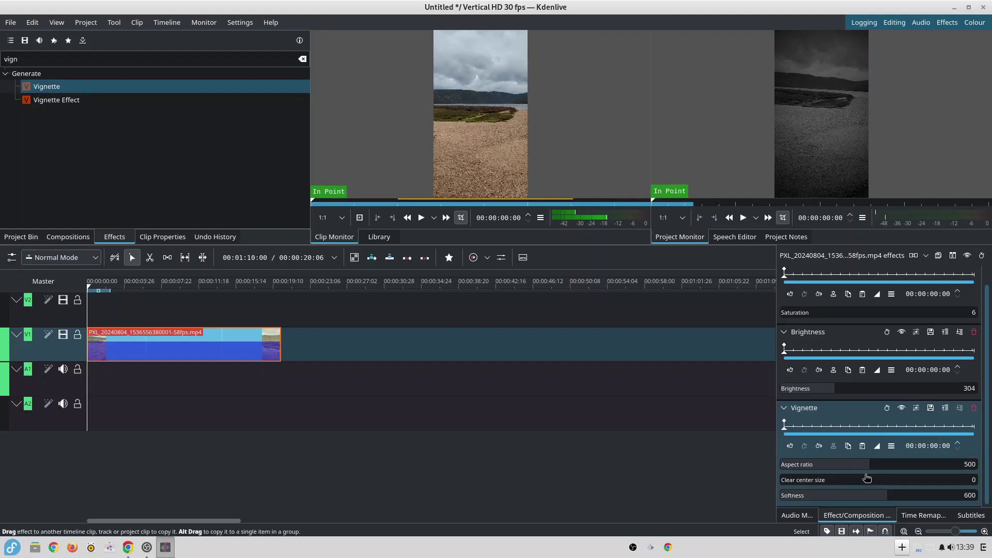
{"action": "left_click_drag", "start_coordinate": [866, 469], "coordinate": [915, 474]}
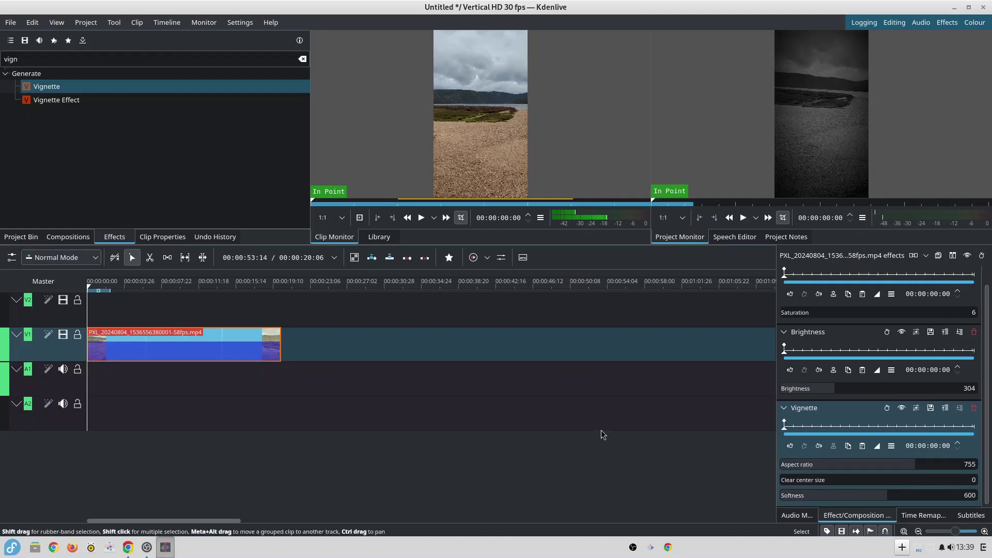
{"action": "left_click", "coordinate": [743, 217]}
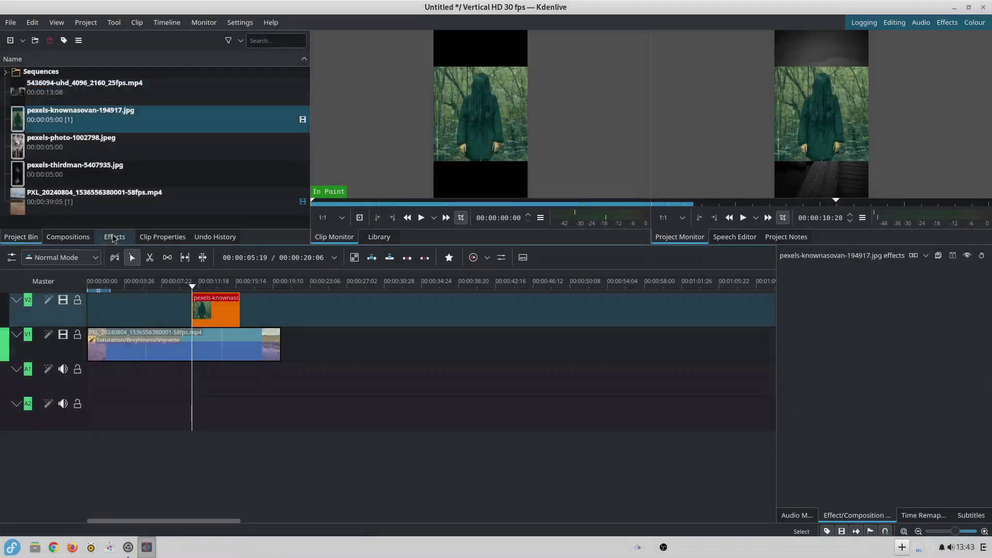
- Resize the cut-out hooded figure on track V2 with the Position and Zoom effect's frame at the clip's end
{"action": "left_click", "coordinate": [114, 236]}
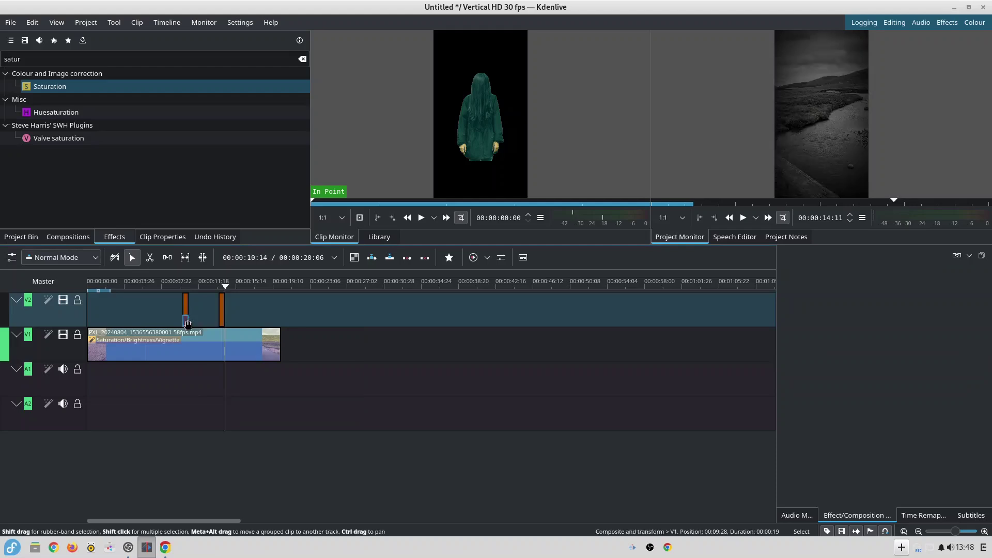
{"action": "right_click", "coordinate": [187, 323]}
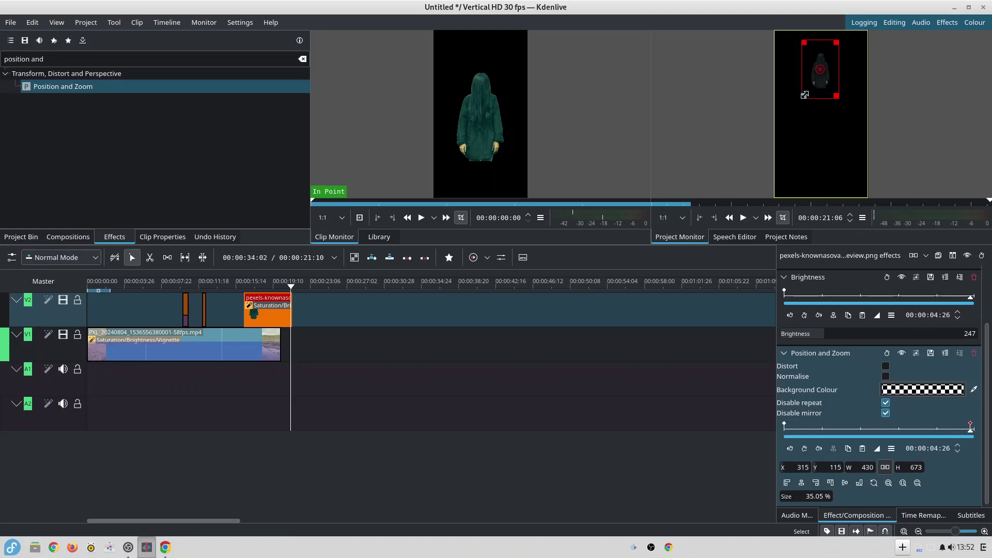
{"action": "left_click_drag", "start_coordinate": [804, 95], "coordinate": [830, 140]}
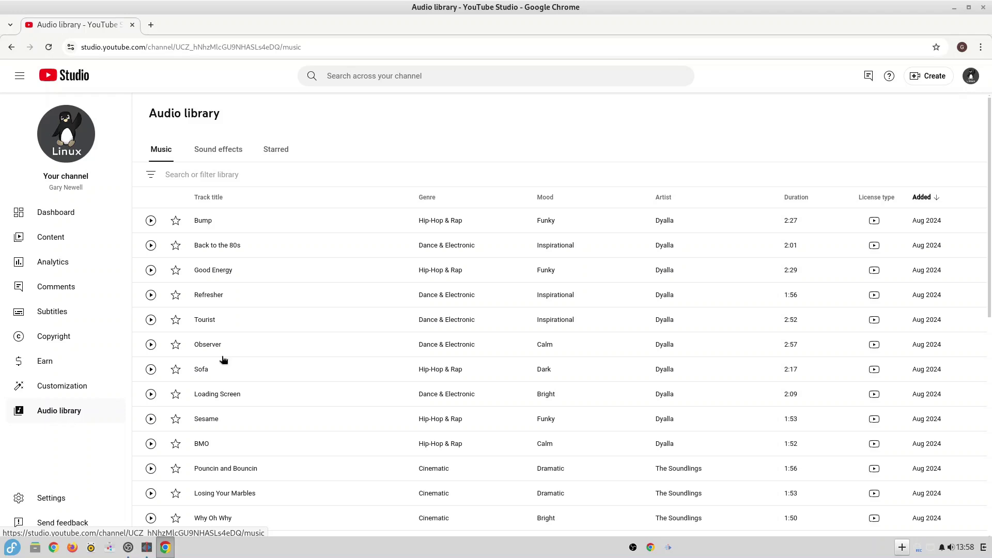
- Switch to the YouTube Studio audio library in Chrome and sort the music tracks by duration
{"action": "left_click", "coordinate": [795, 196]}
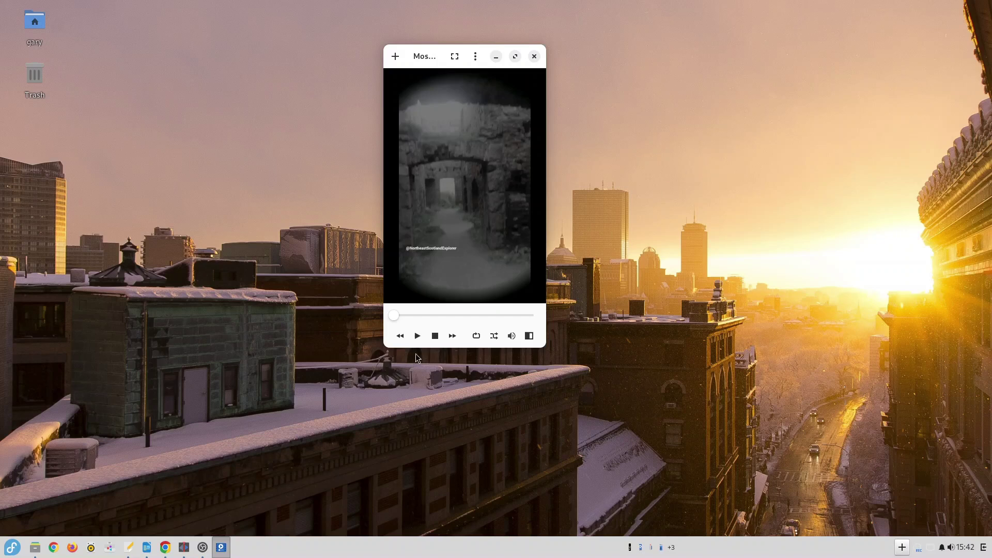
- Play the finished video "Most haunted castle in Scotland.mp4" in the media player and maximize its window
{"action": "left_click", "coordinate": [417, 336]}
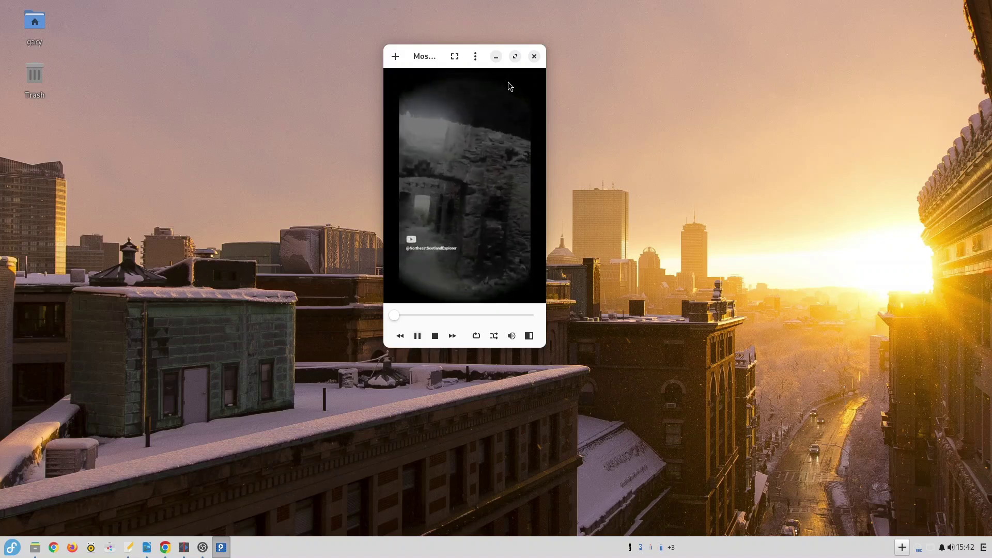
{"action": "left_click", "coordinate": [515, 56]}
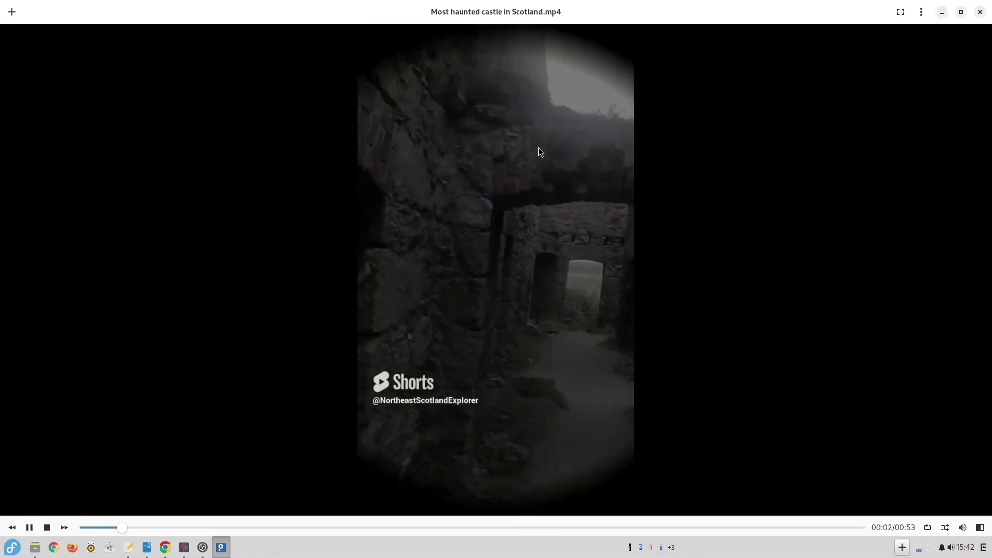